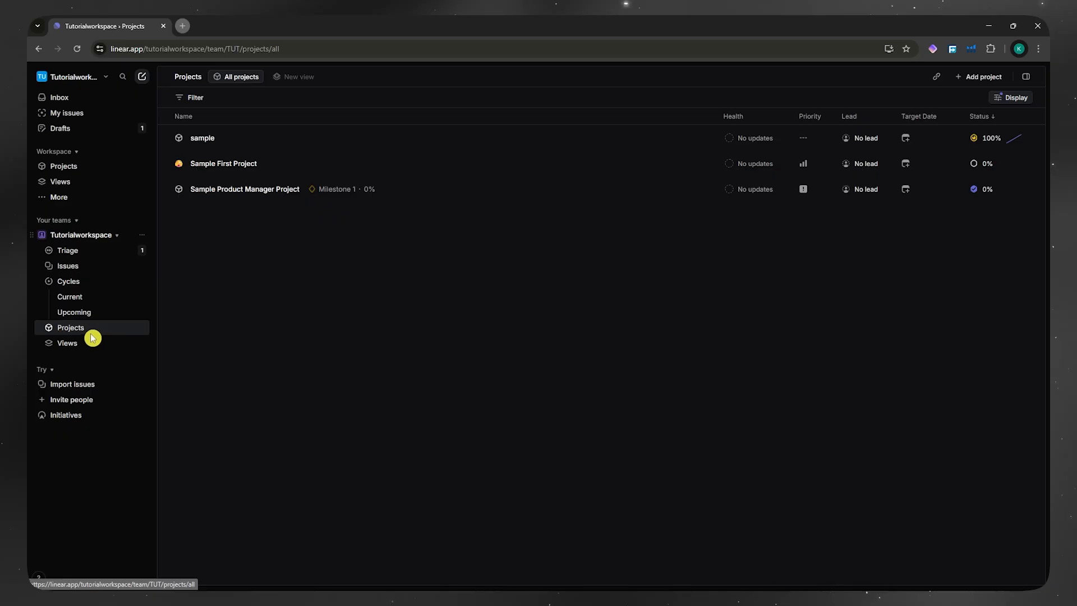
- Start a new project for the team and colour its default cube icon yellow
left_click(979, 81)
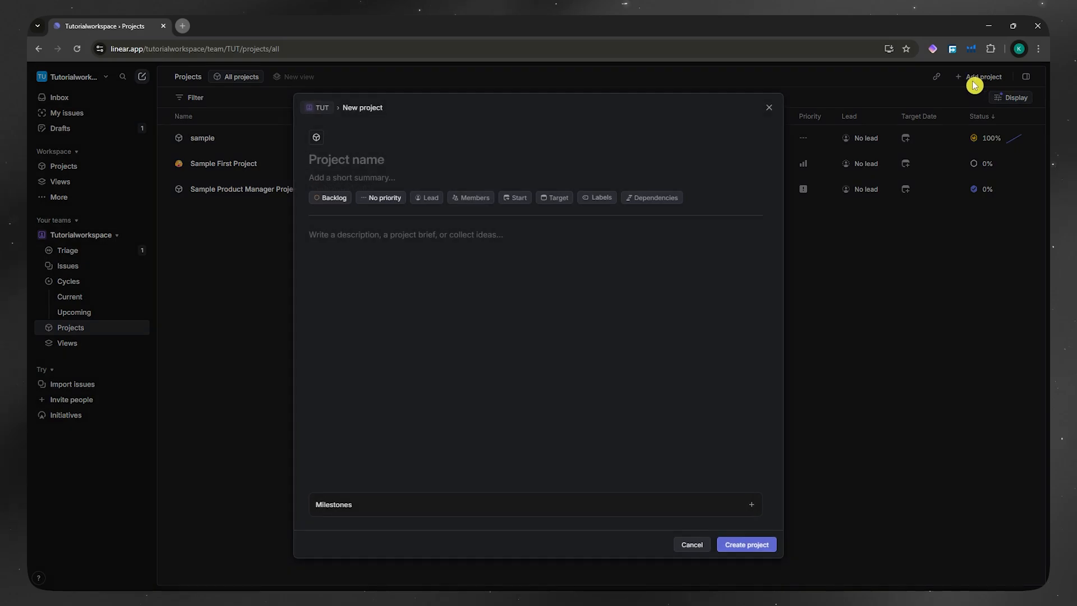
left_click(316, 139)
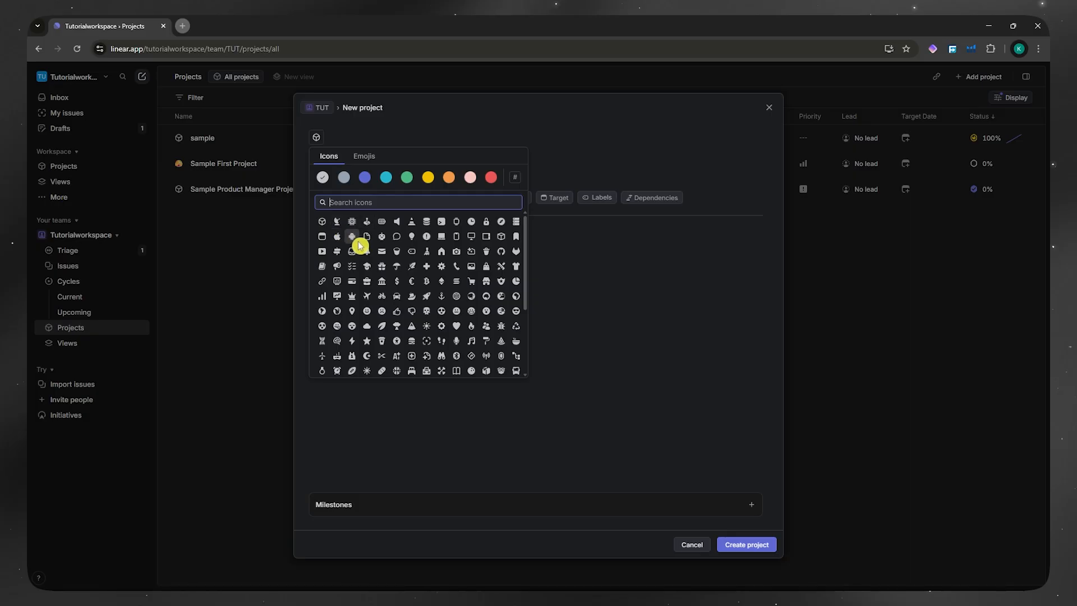
left_click(327, 226)
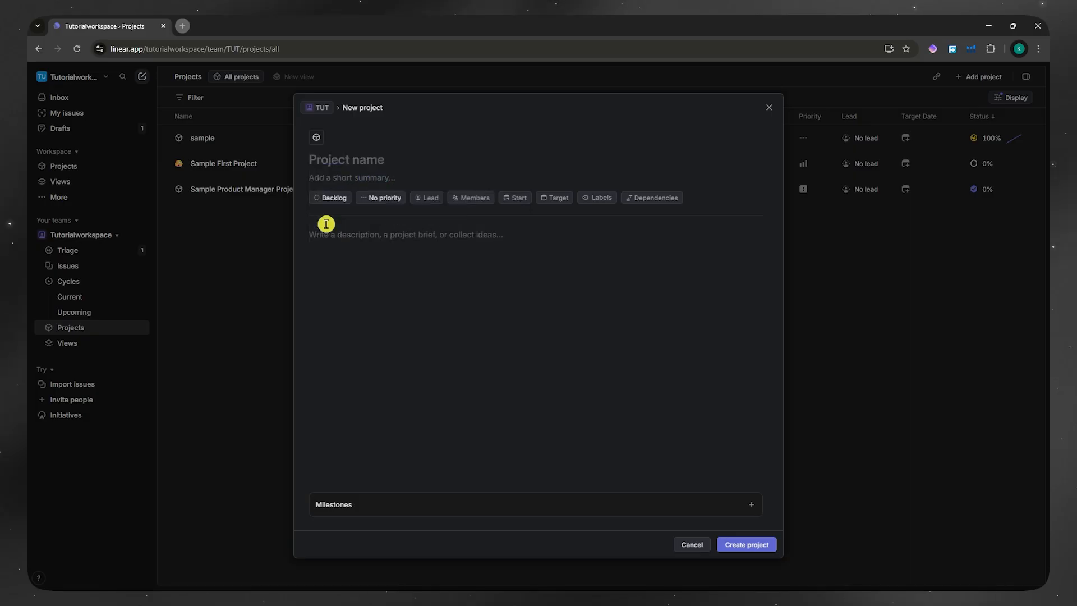
left_click(320, 138)
left_click(428, 177)
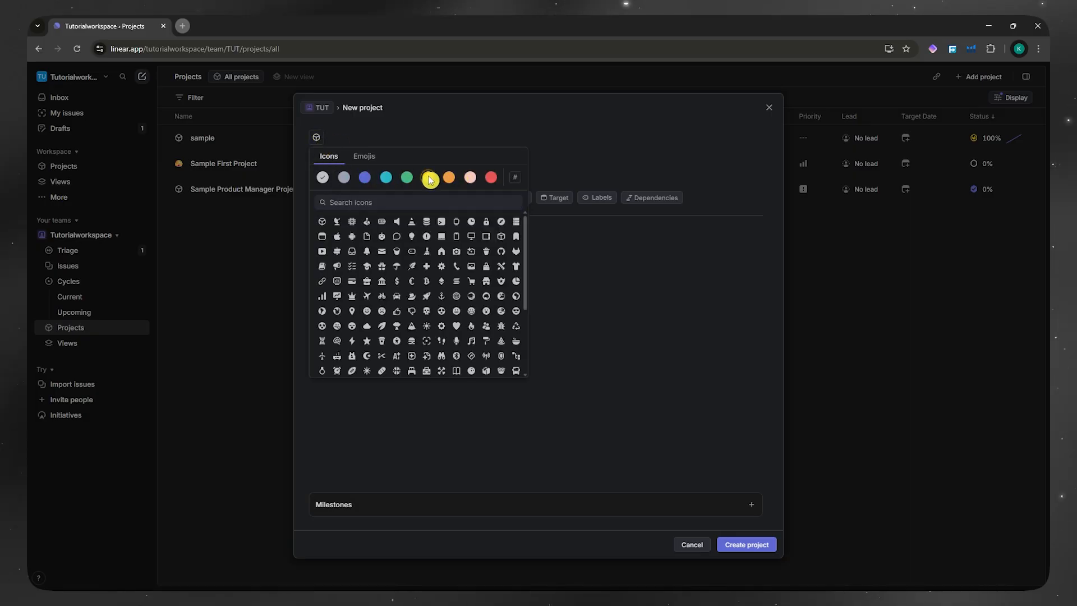
left_click(540, 246)
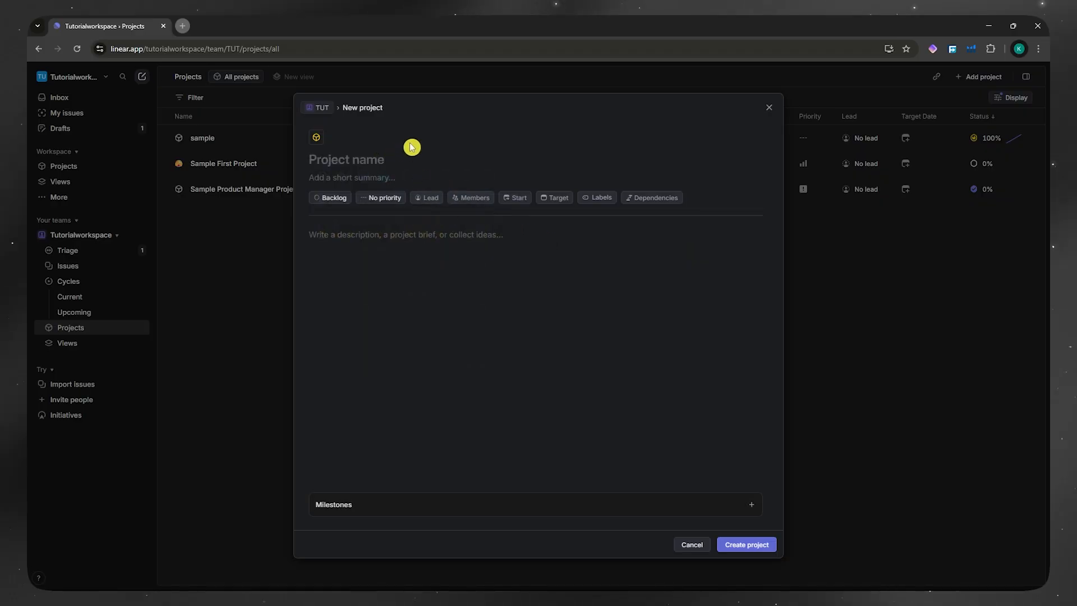
- Name the project "PROJECT BANANAS" and enter the short summary "this is about banana production"
type("PROJECT")
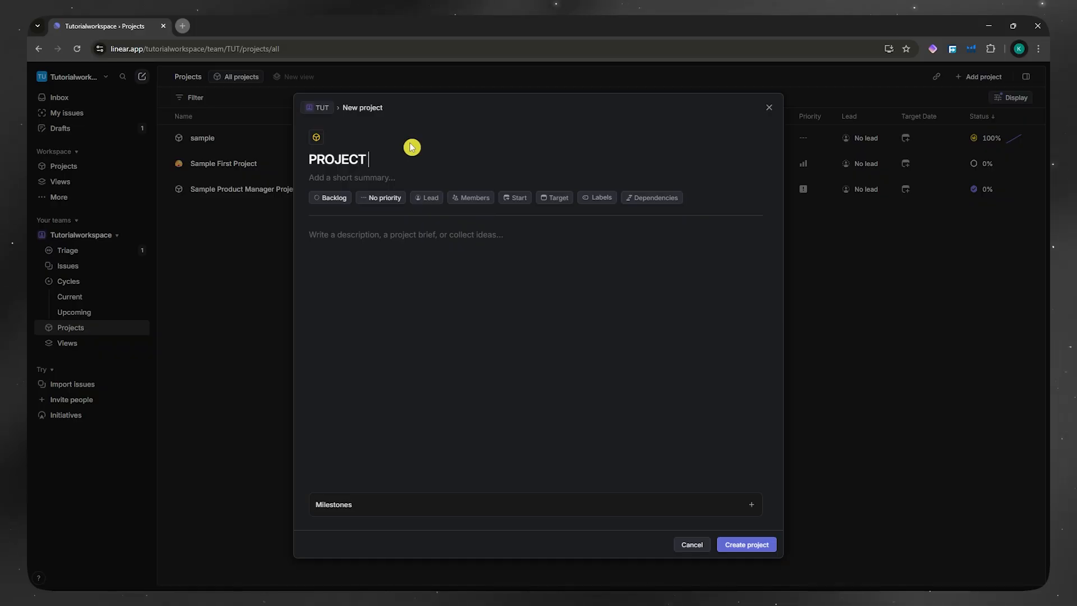
type("BANANAS")
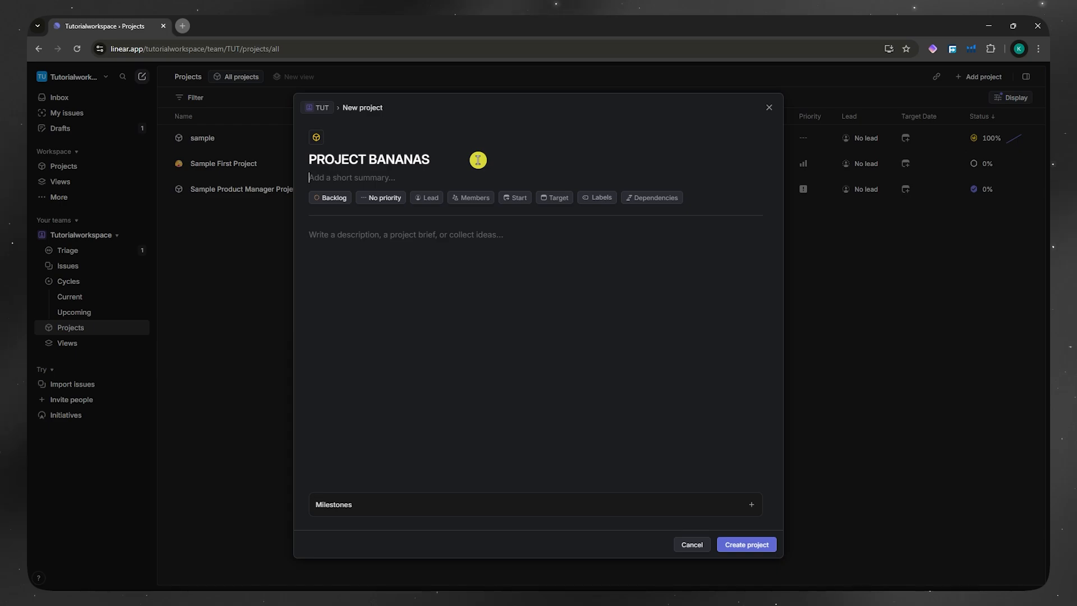
type("this")
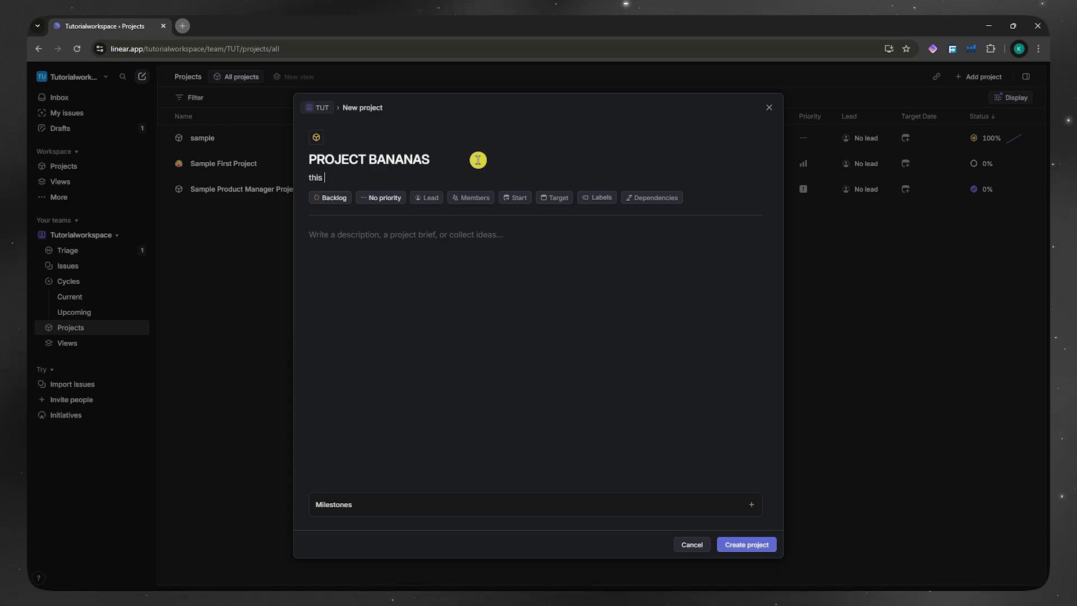
type(" is about banana production")
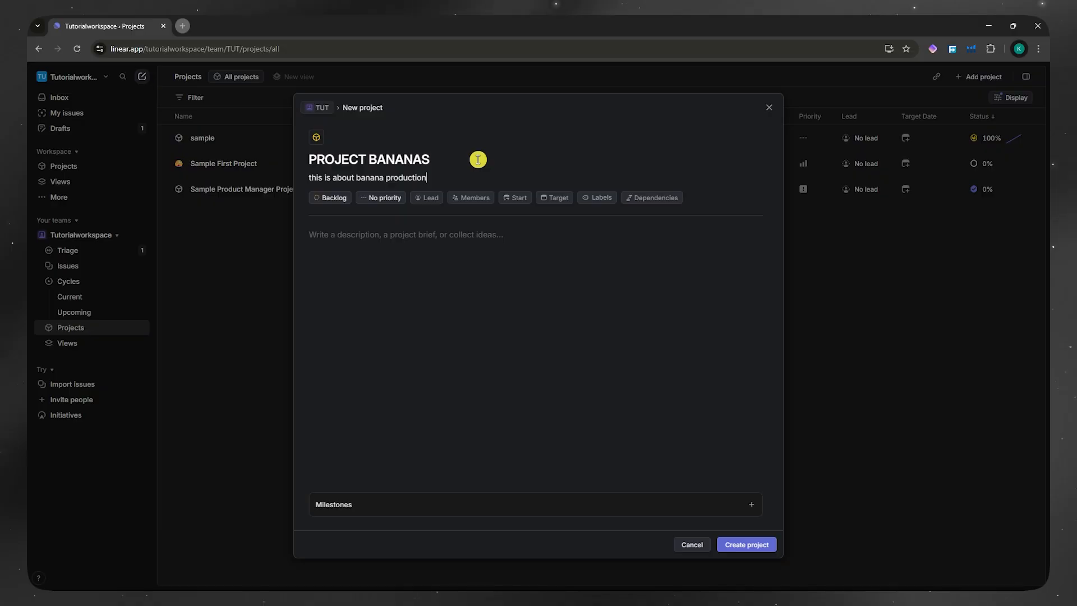
left_click(351, 292)
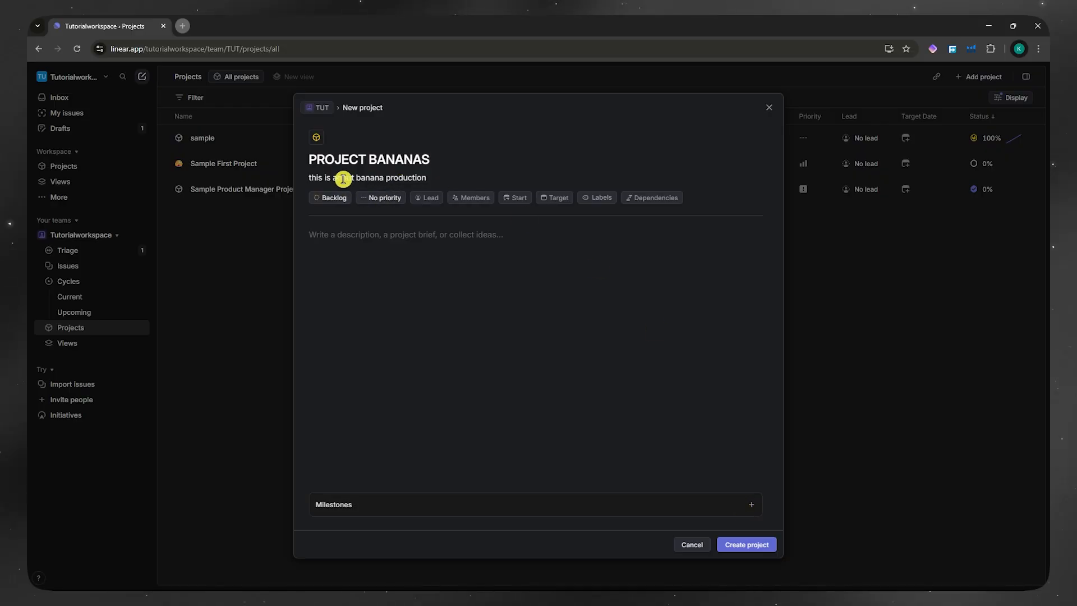
left_click(465, 257)
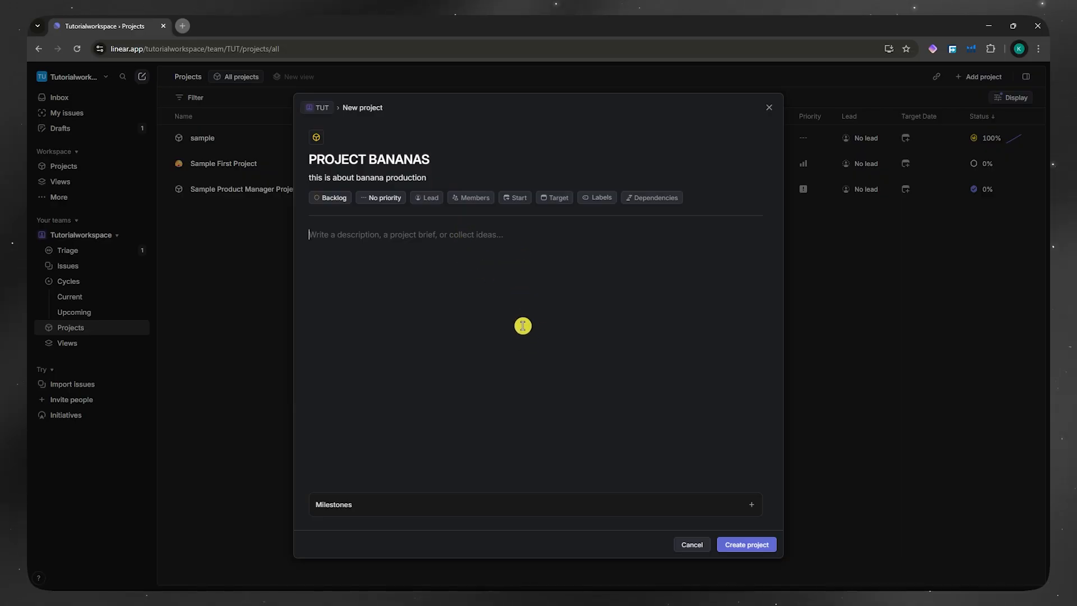
- Add the milestones "Week 1 - 50 Bananas" and "Week 2 - 250 Bannas", and set the project status to Planned
left_click(751, 505)
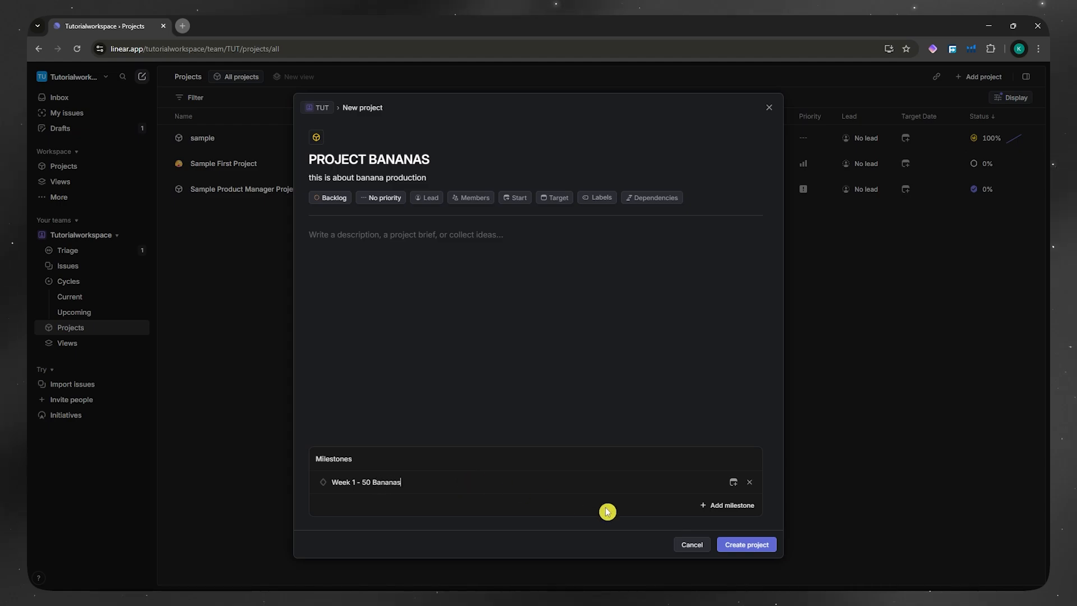
left_click(712, 508)
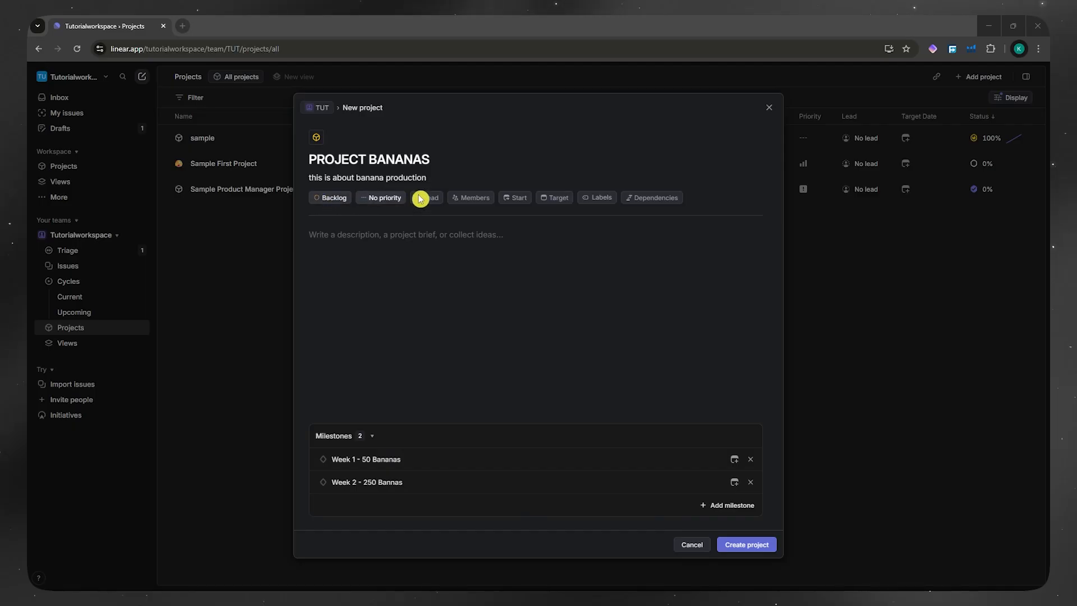
left_click(341, 201)
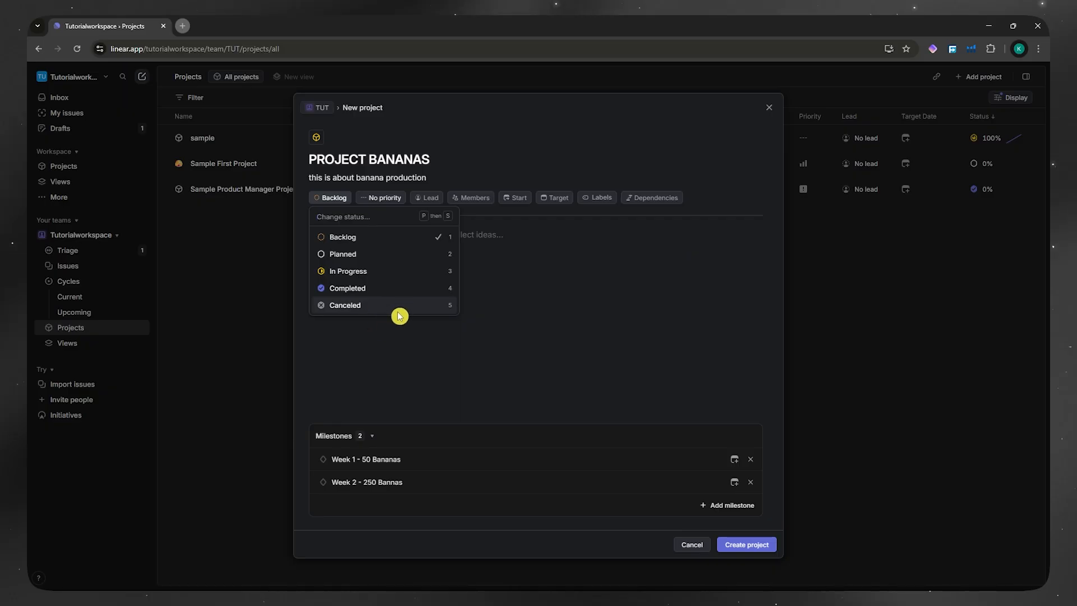
left_click(361, 262)
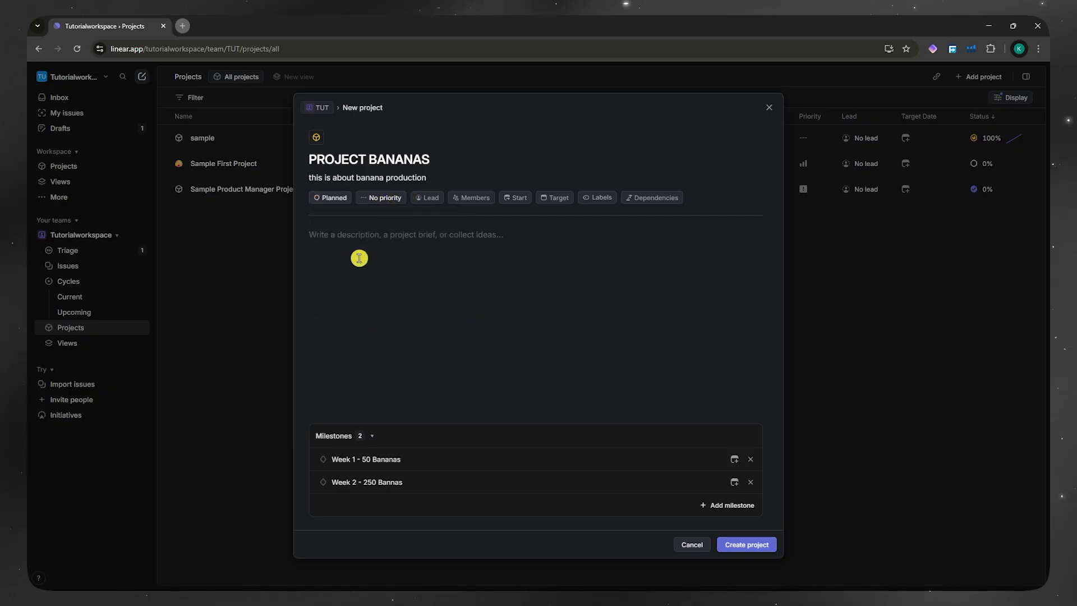
- Examine the new project's choices for priority, lead, members, start date, target date, labels and dependencies
left_click(376, 201)
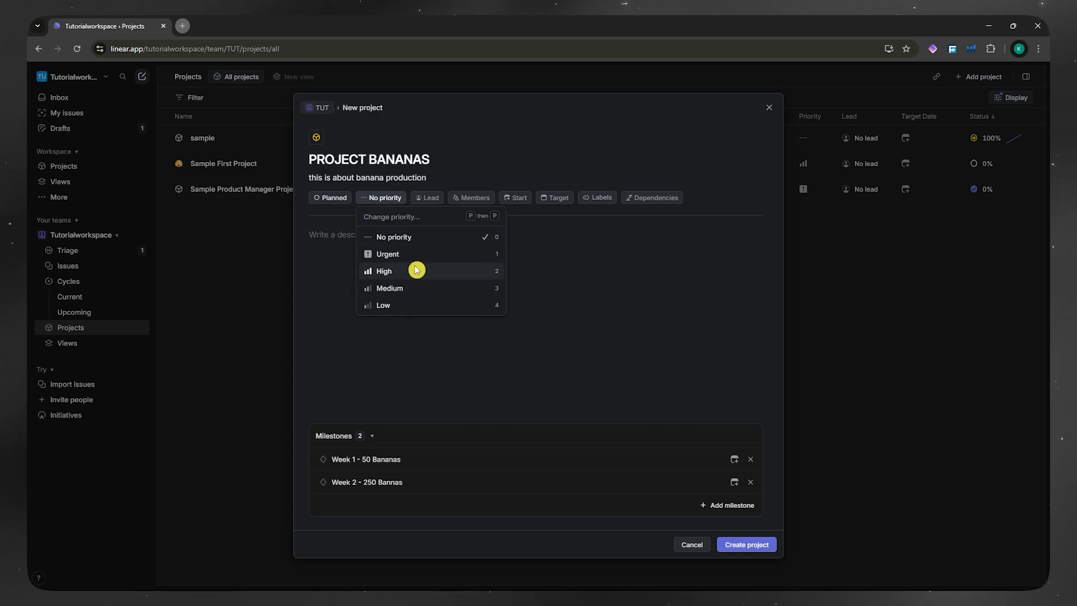
left_click(425, 202)
left_click(427, 199)
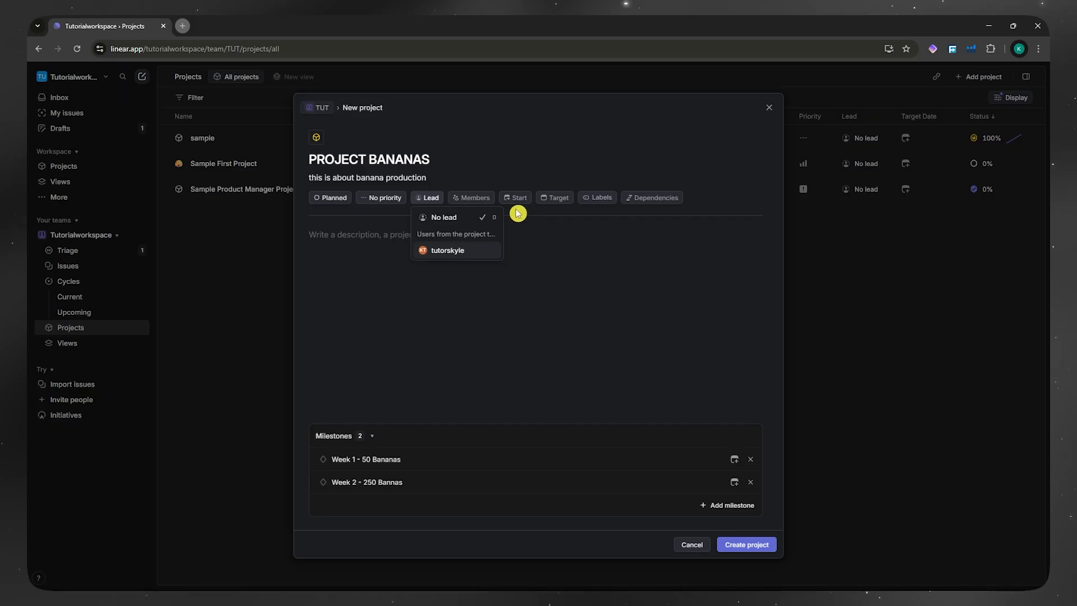
left_click(539, 238)
left_click(471, 198)
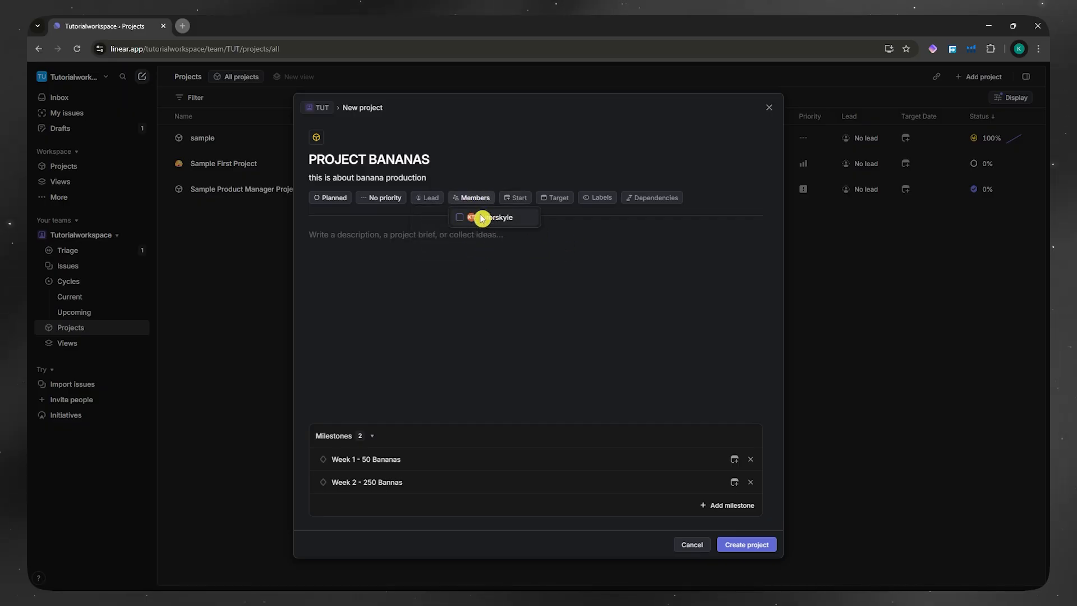
left_click(481, 253)
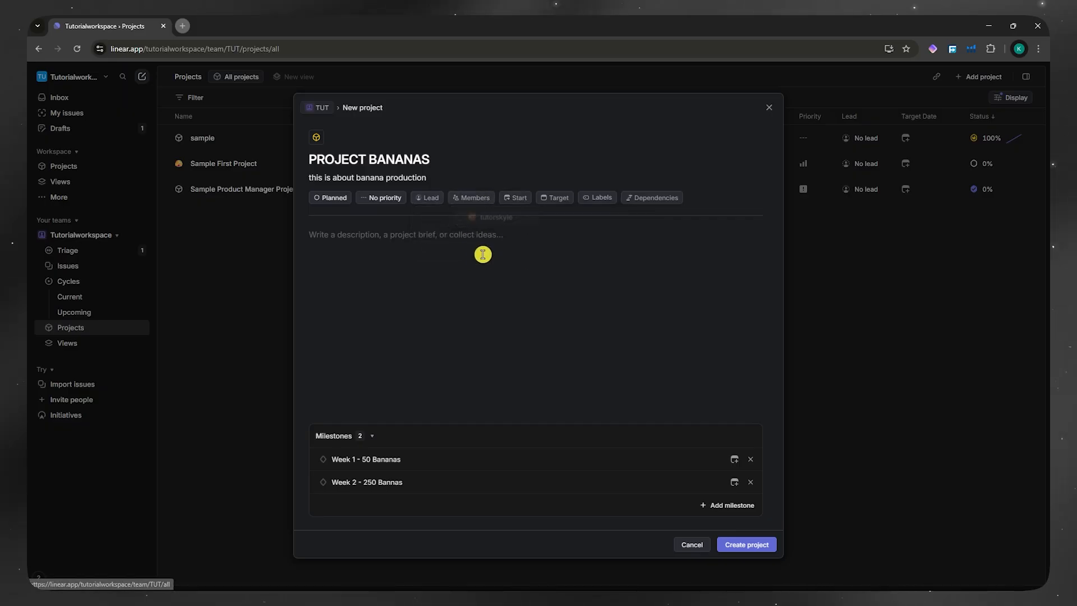
left_click(518, 200)
left_click(555, 200)
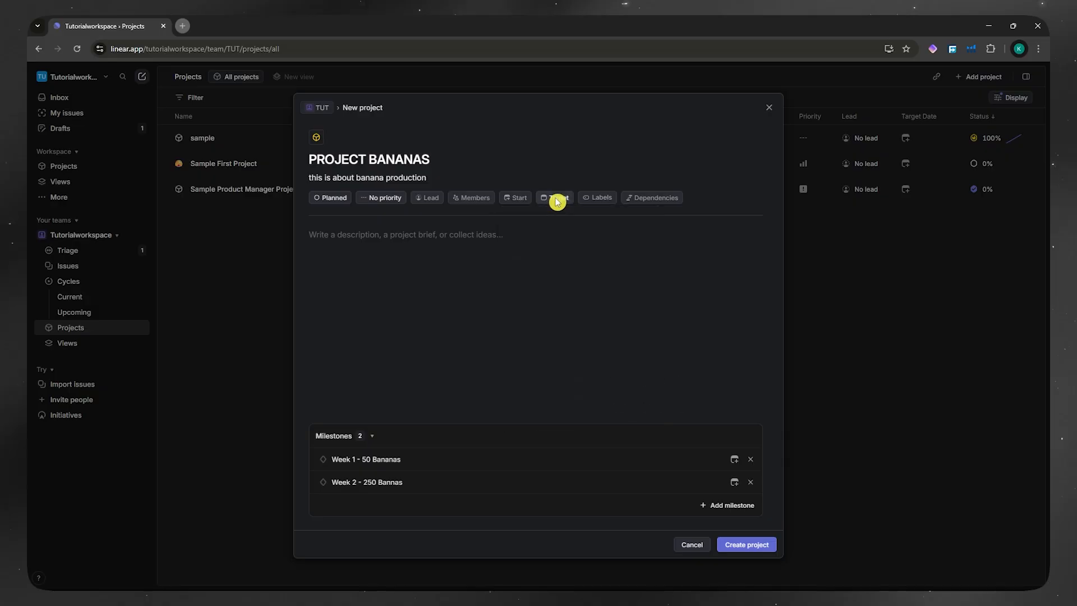
left_click(555, 200)
left_click(598, 198)
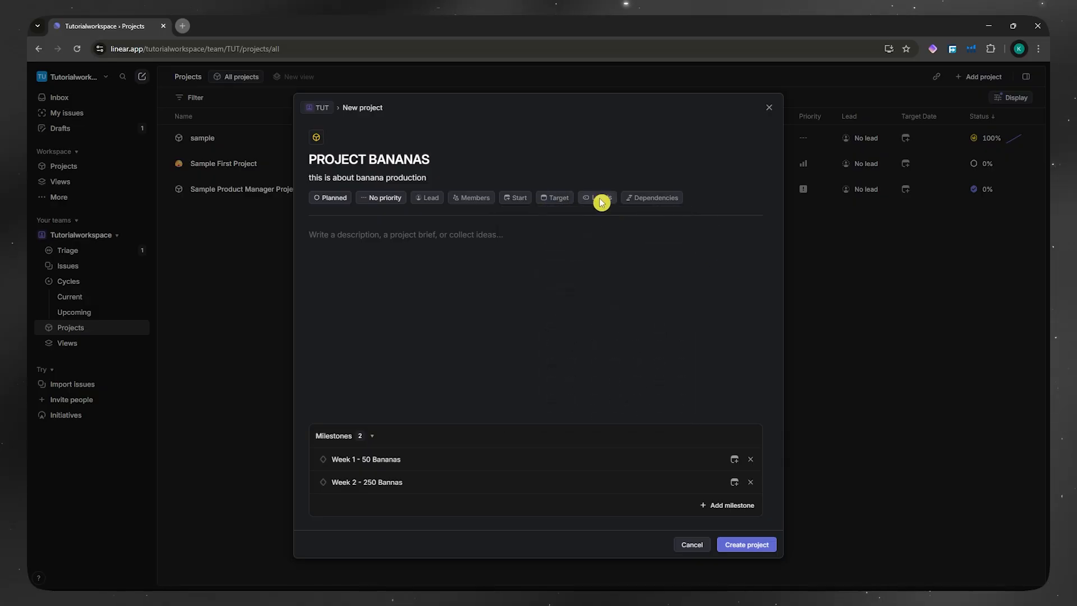
left_click(599, 199)
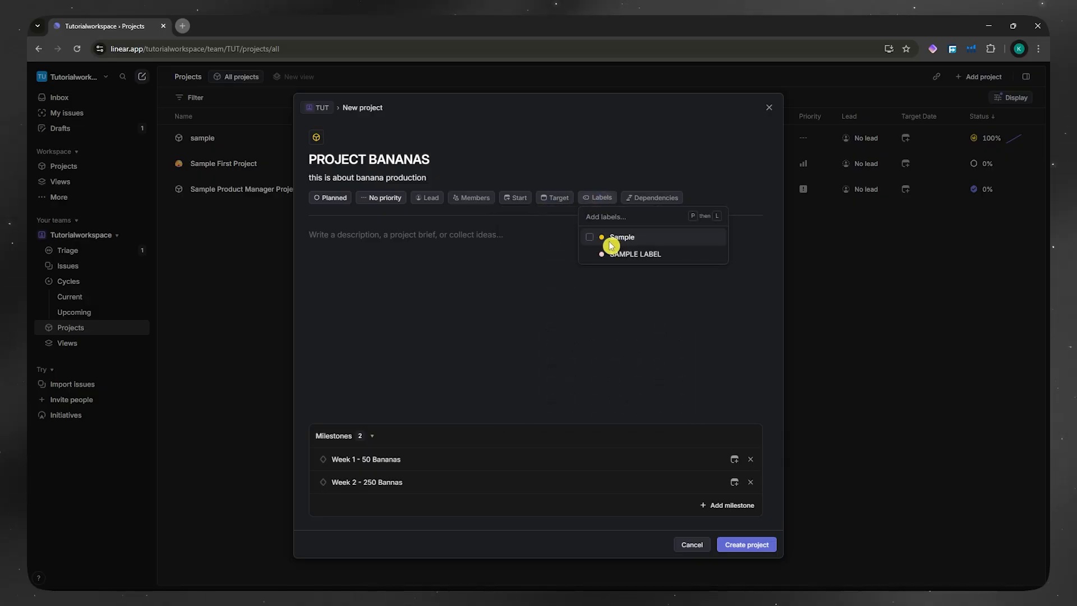
left_click(645, 202)
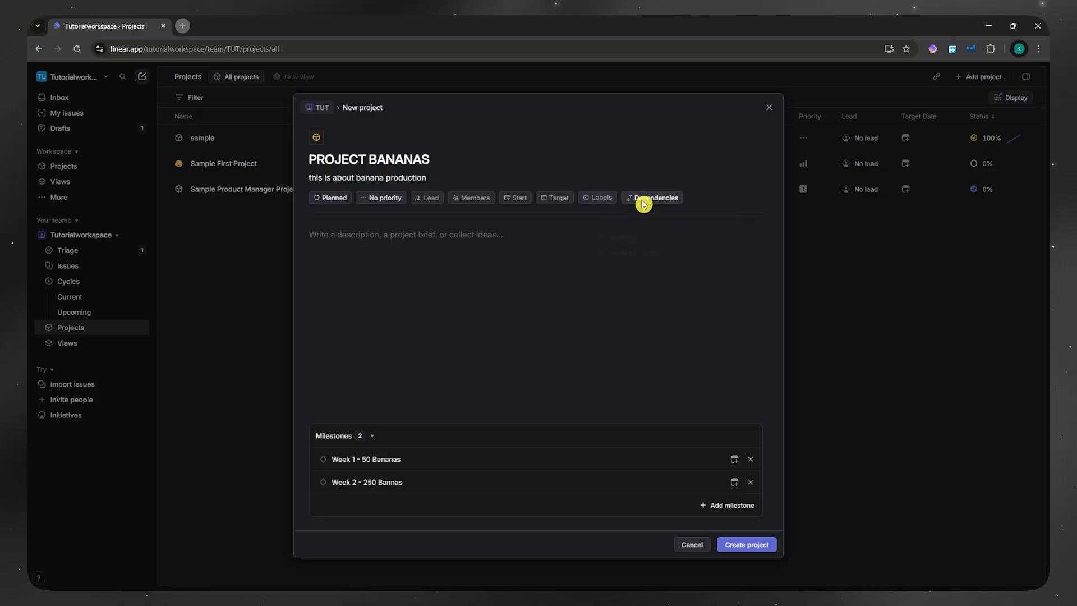
left_click(651, 199)
left_click(605, 328)
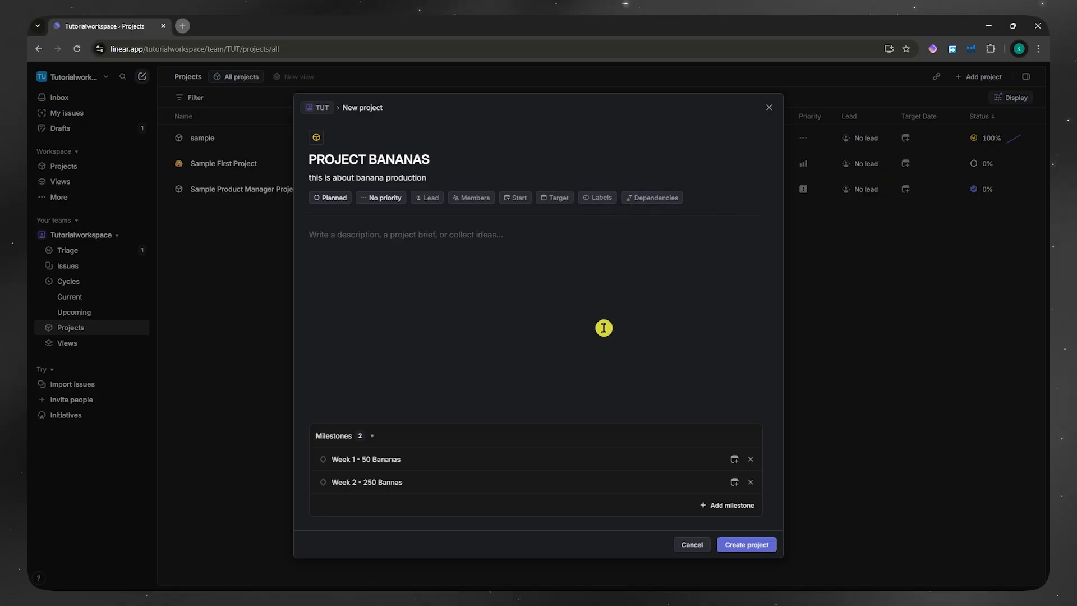
- Create the project and open the PROJECT BANANAS overview
left_click(751, 545)
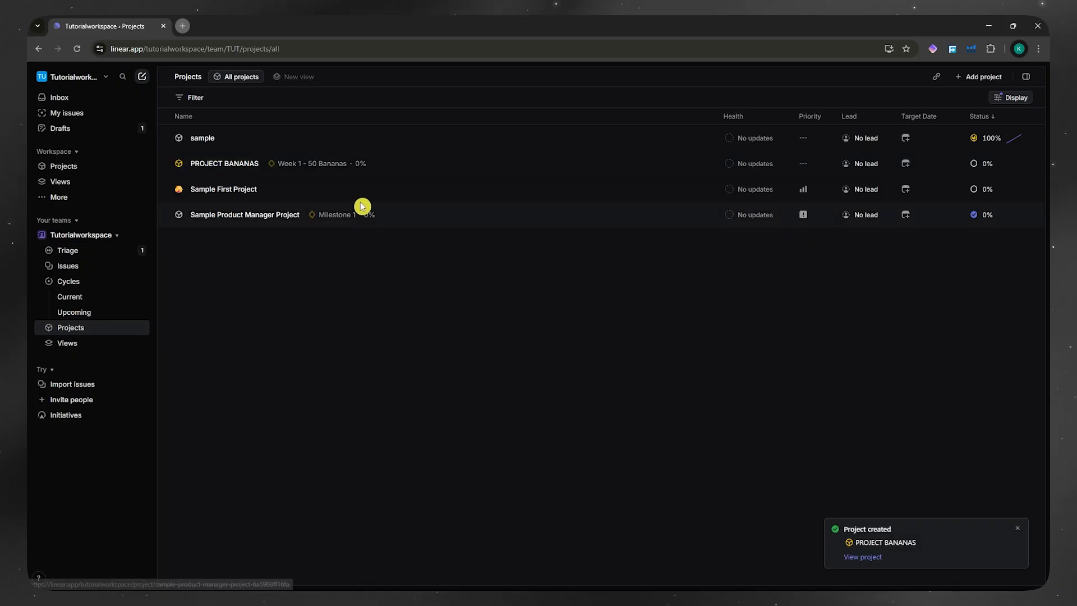
left_click(246, 170)
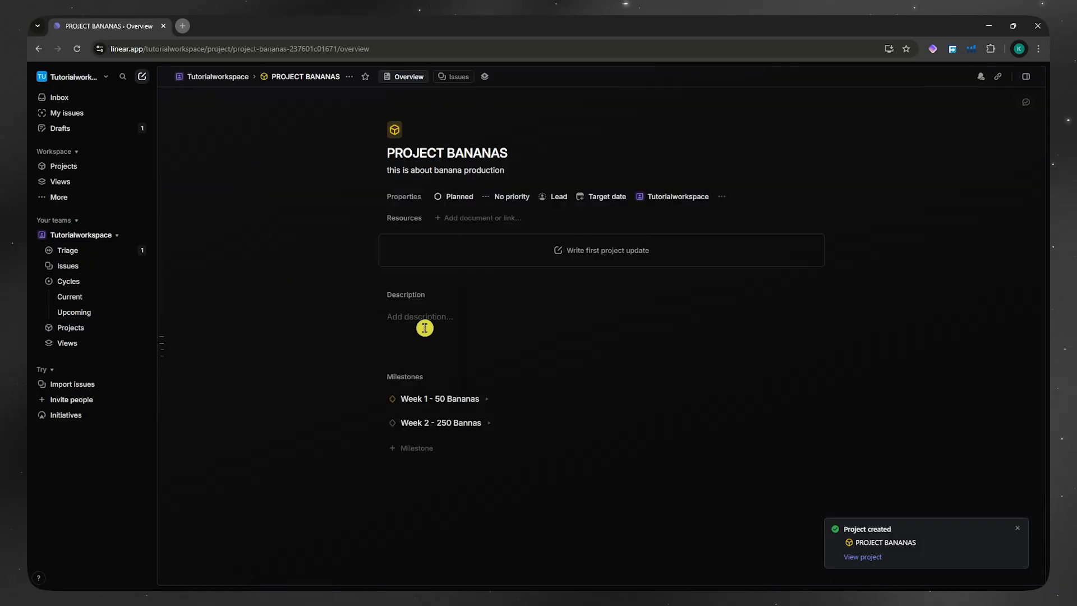
left_click(553, 197)
left_click(609, 269)
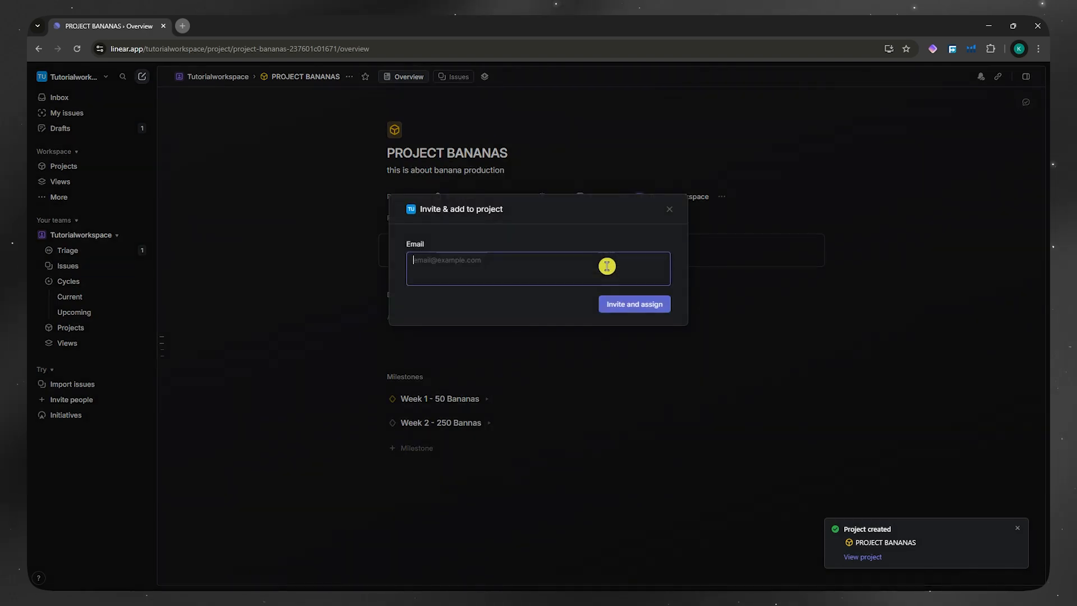
left_click(669, 209)
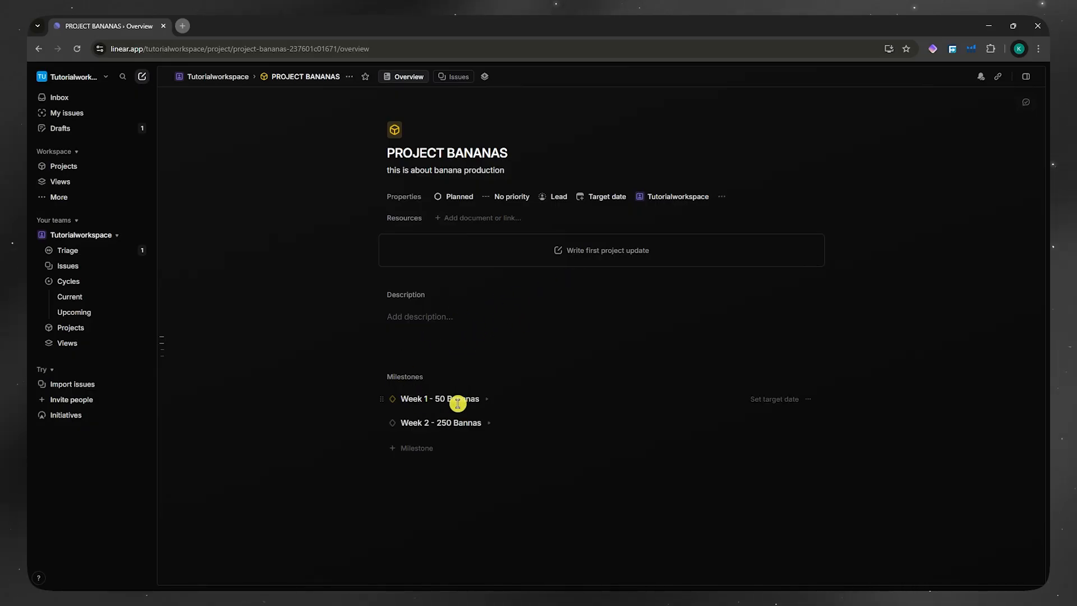
- Expand the Week 1 - 50 Bananas milestone and look through its available actions, including moving the milestone
left_click(393, 404)
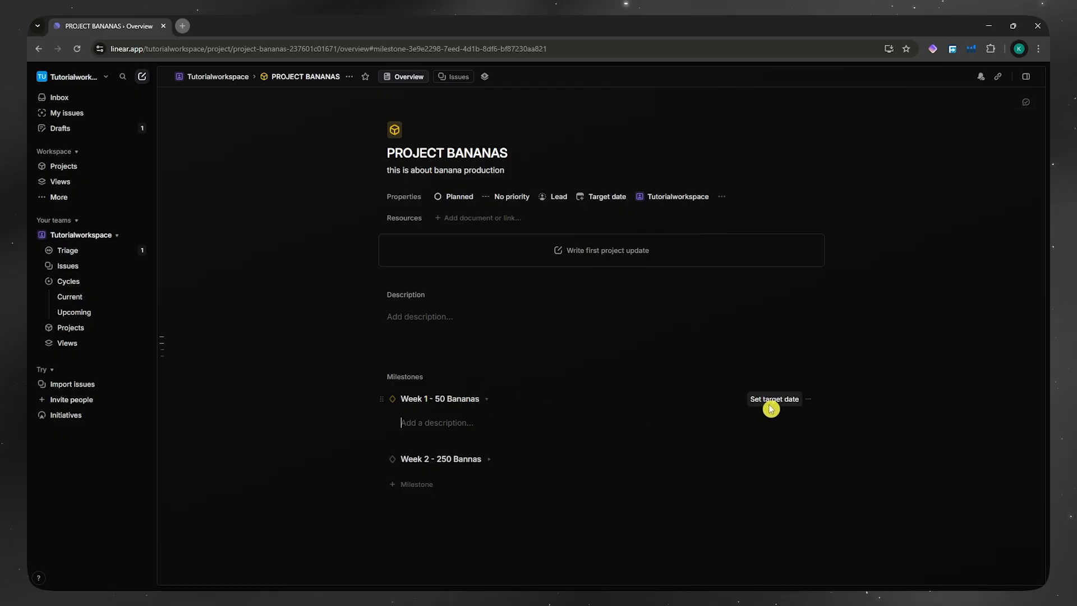
left_click(808, 402)
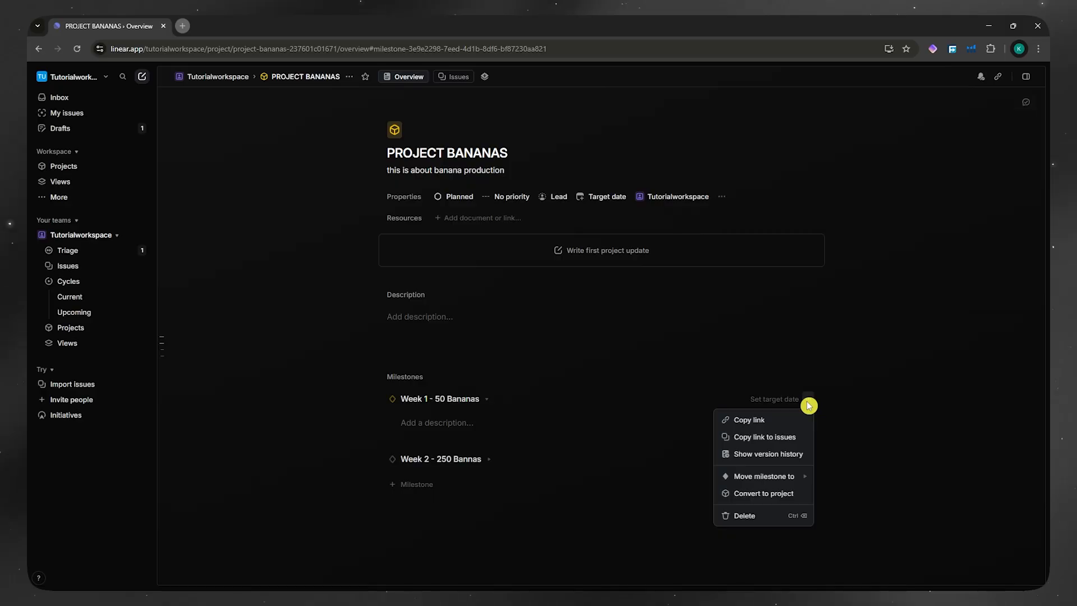
mouse_move(754, 476)
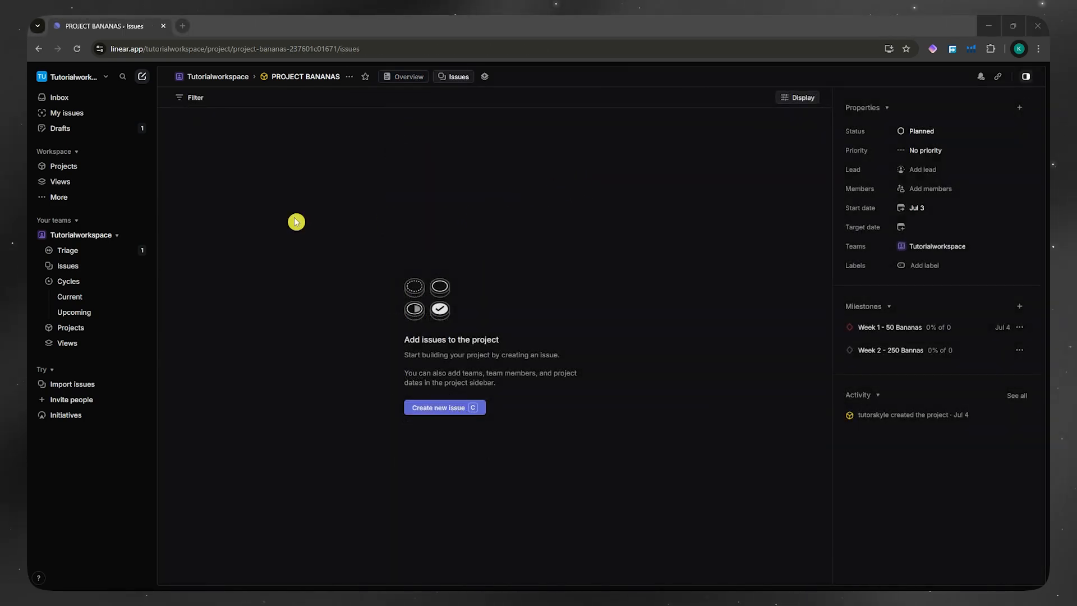
- Open the team's cycles overview and examine the issues and progress of the current Cycle 1
left_click(60, 284)
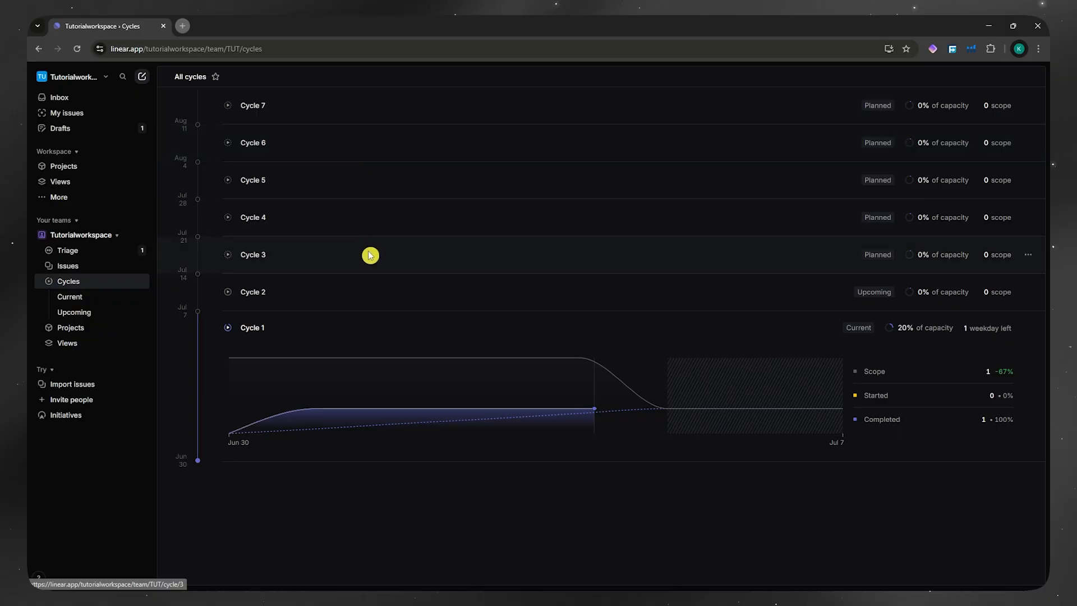
left_click(282, 330)
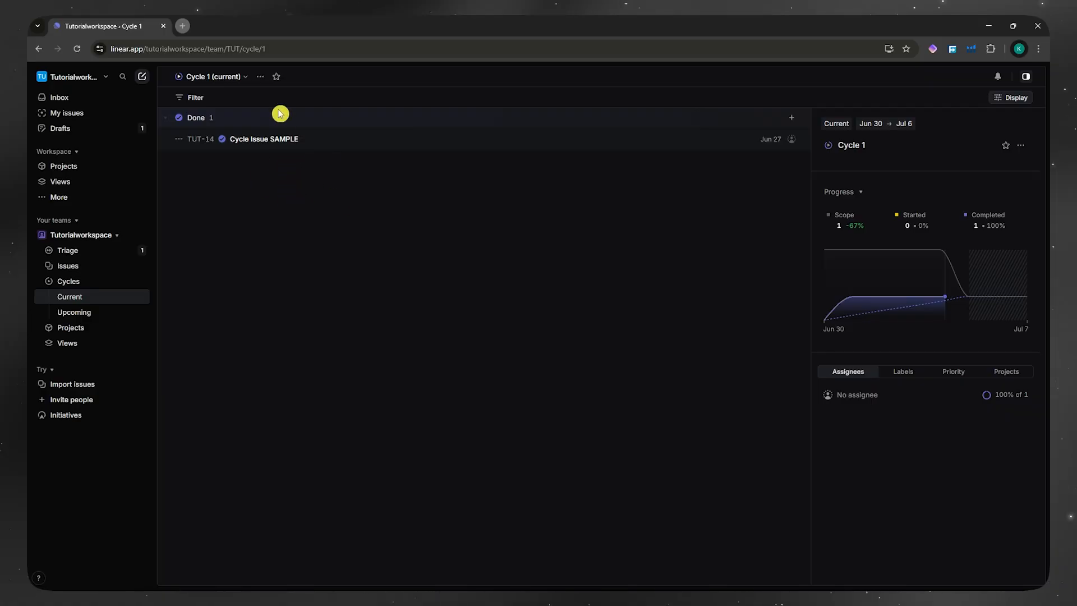
left_click(235, 78)
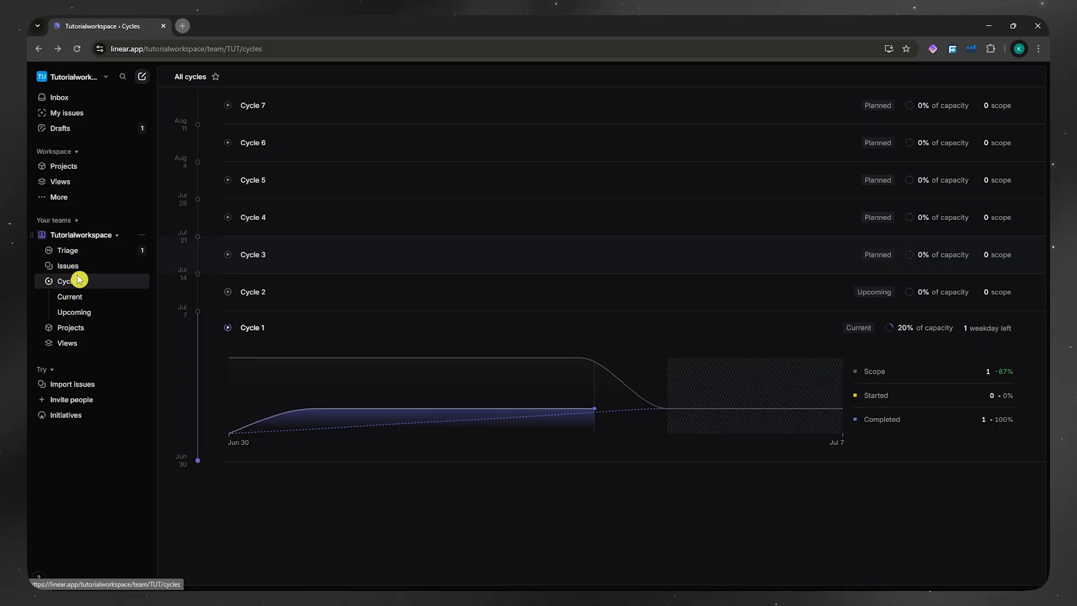
- Examine the Tutorialworkspace team's cycle settings, including duration, cooldown, start day and auto-added issues, and return to the cycles overview
left_click(141, 237)
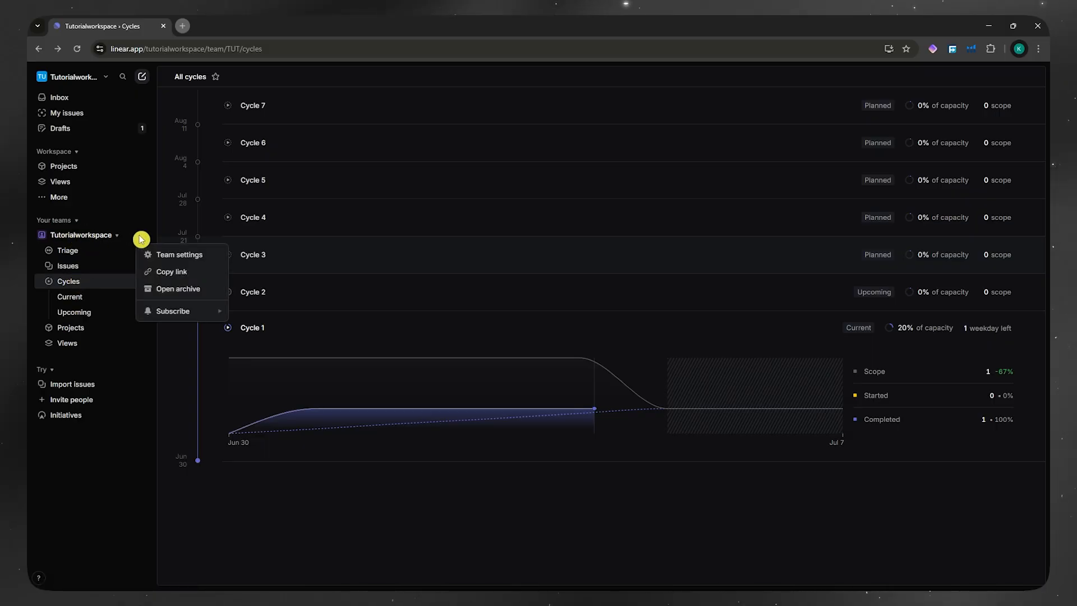
left_click(163, 255)
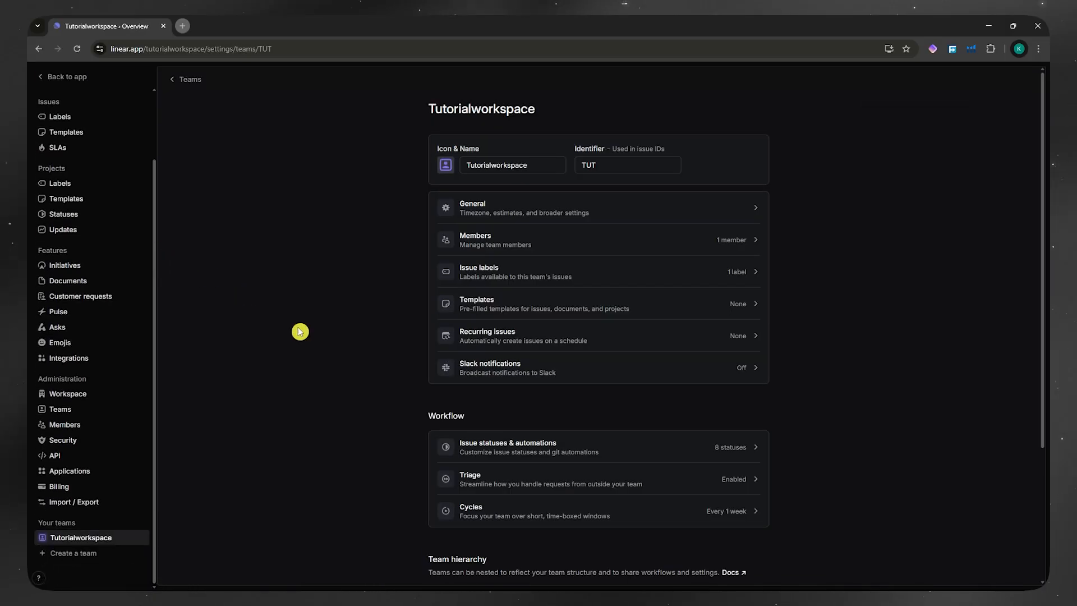
left_click(517, 513)
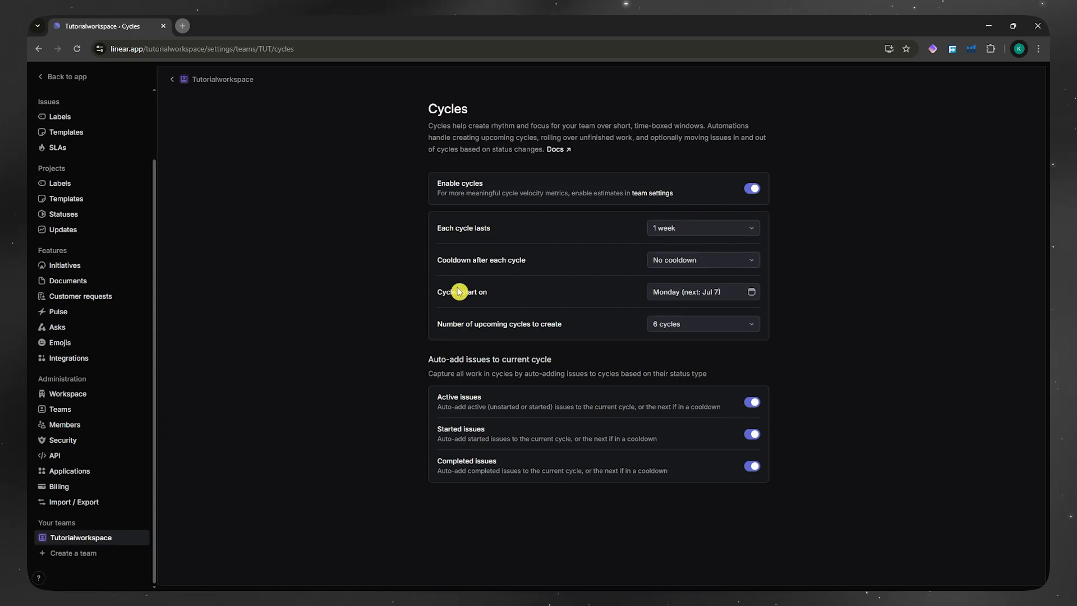
left_click(56, 77)
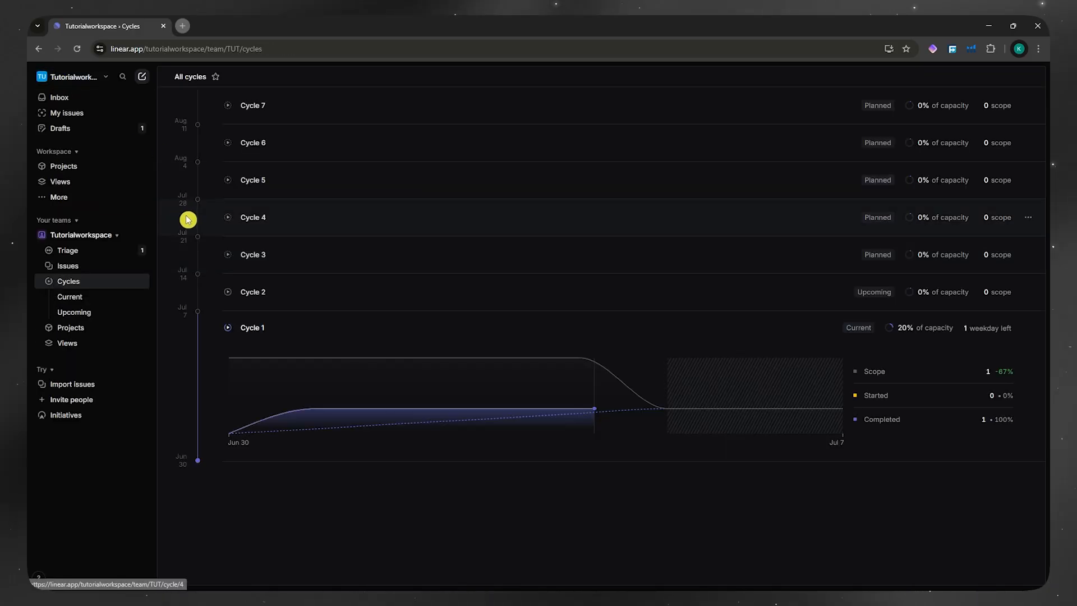
- Compare the team's saved issue and project views, examine the Sample projects view, and return to the cycles overview
left_click(67, 344)
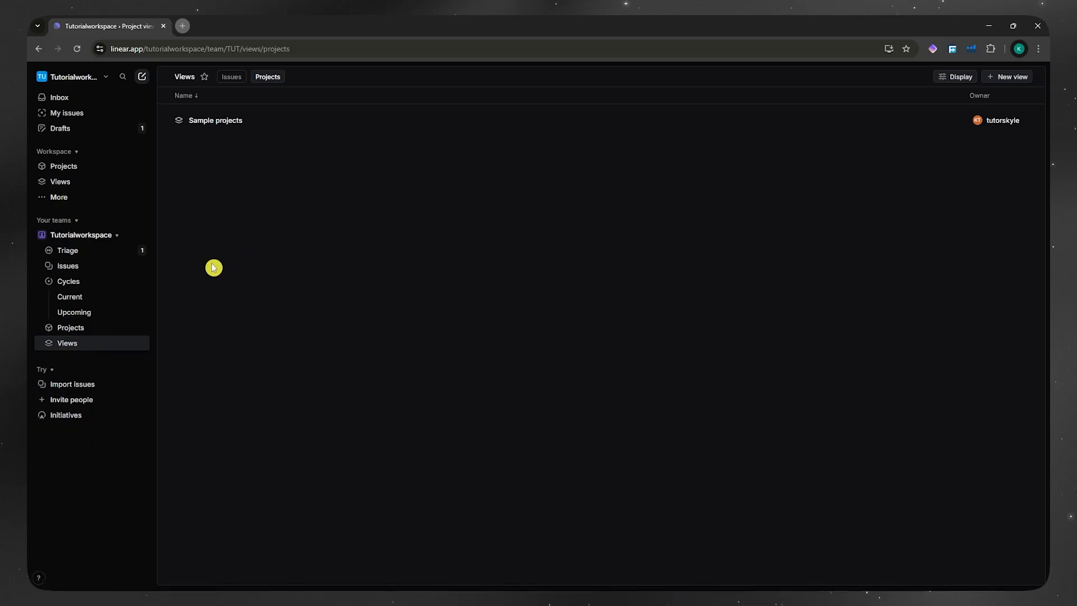
left_click(229, 79)
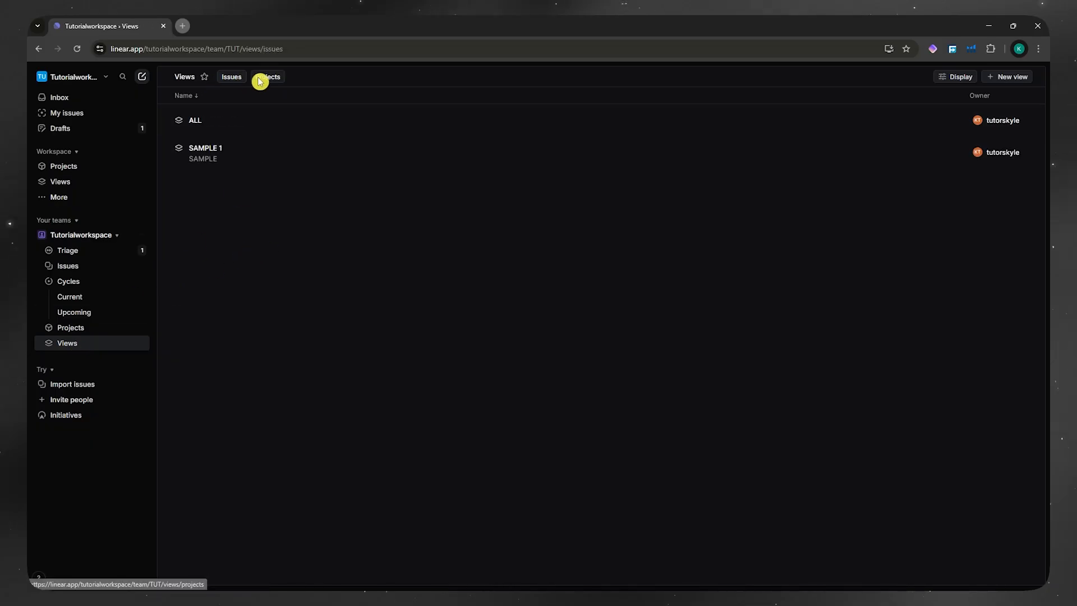
left_click(258, 78)
left_click(230, 123)
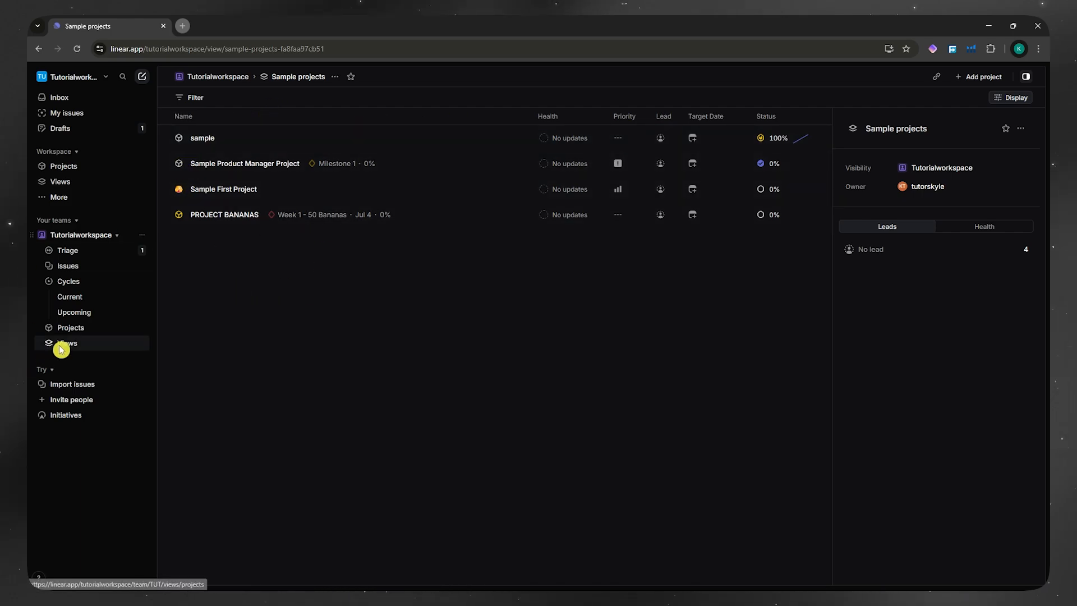
left_click(69, 285)
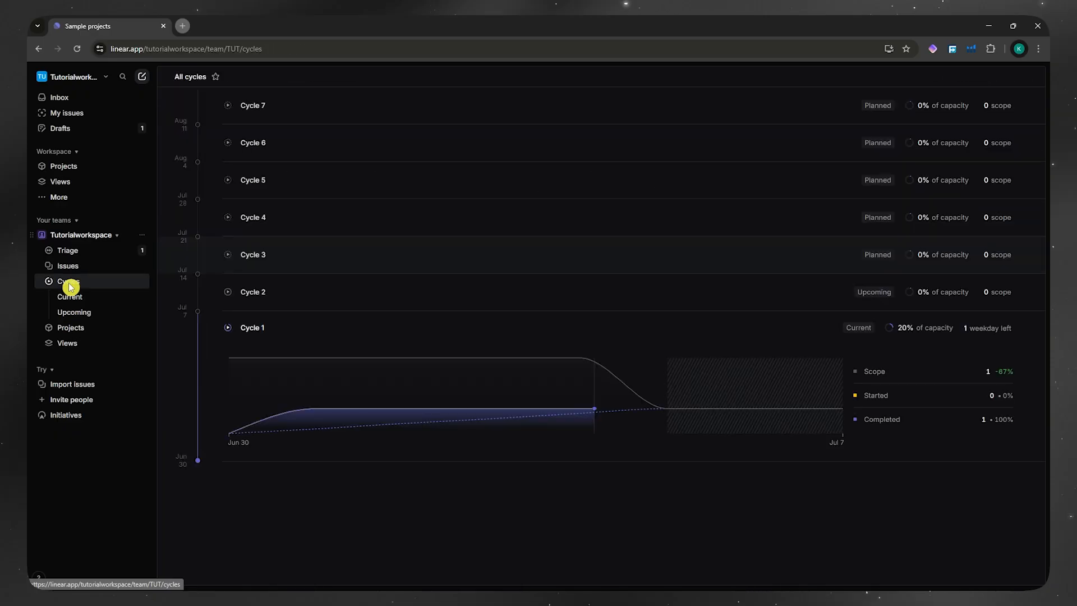